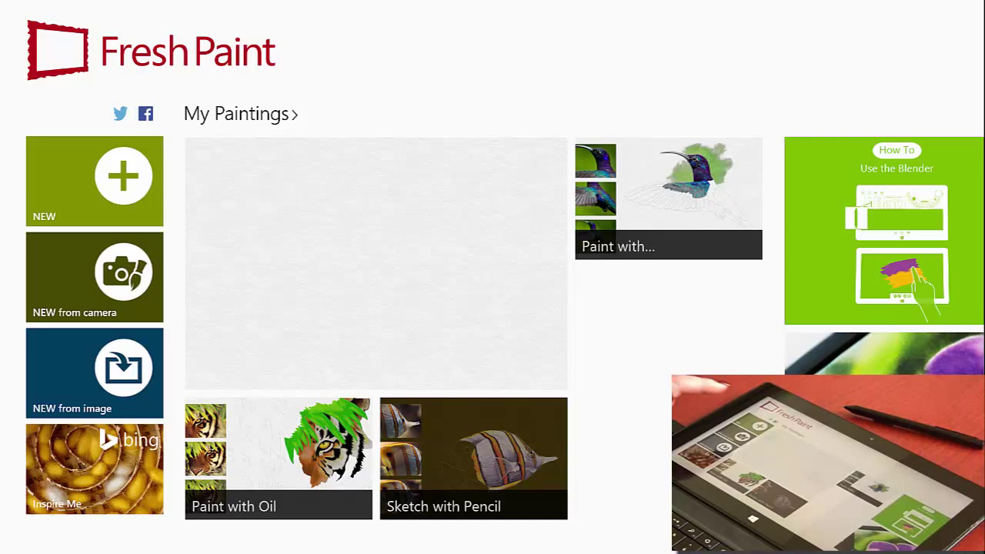
Step: Start a new painting, review the canvas and paper textures, and return to the brushes
left_click(115, 178)
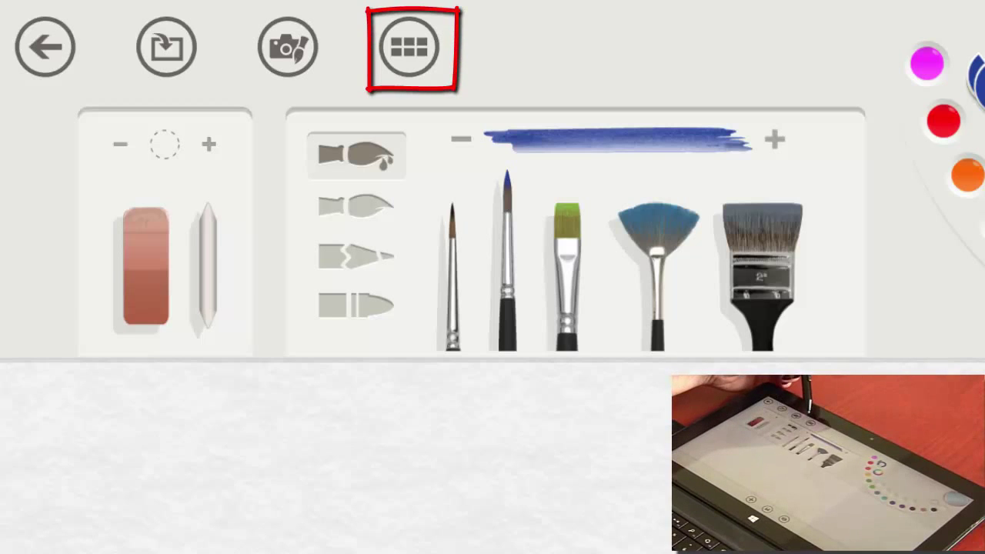
left_click(409, 46)
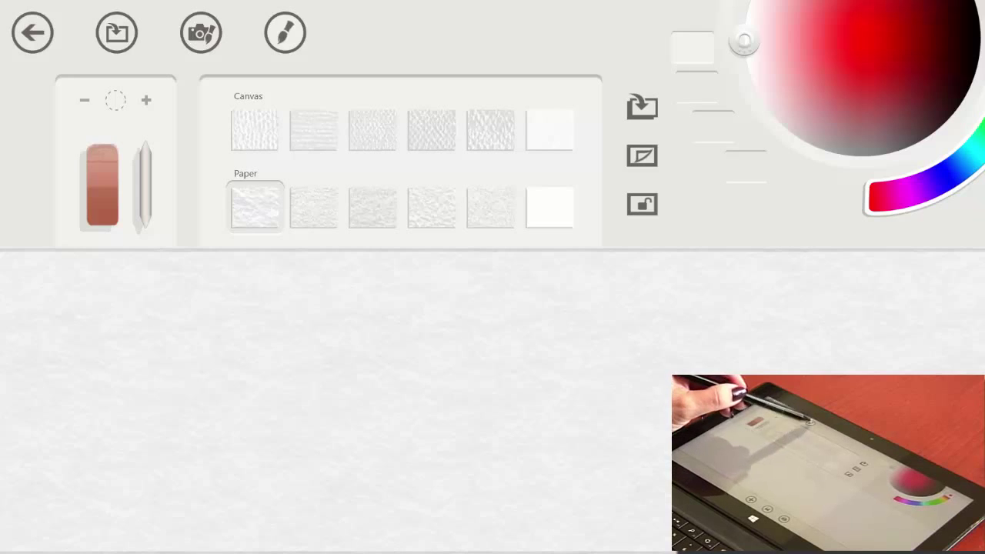
left_click(285, 33)
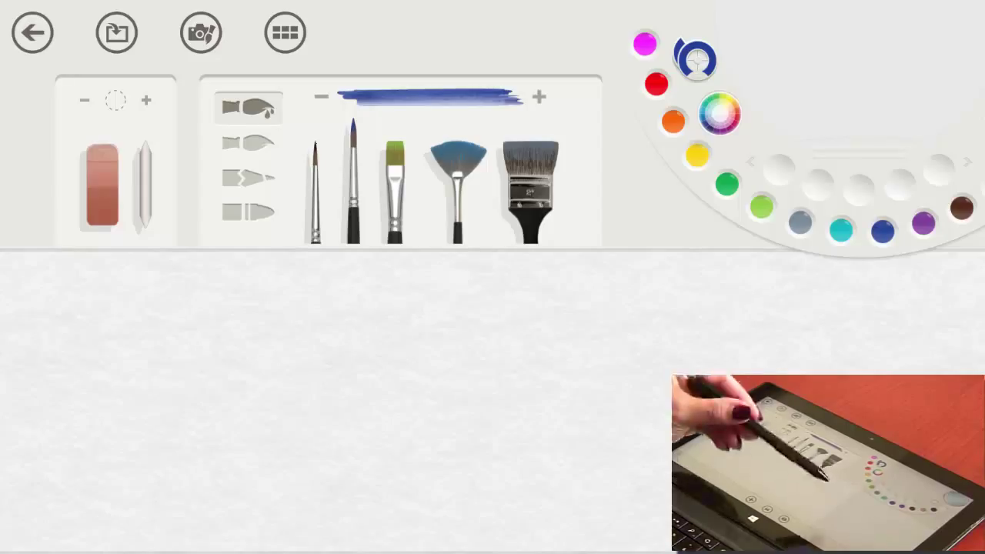
Step: Load the thinnest watercolor brush with purple, change the paint color to dark blue, and pick the next larger round brush
left_click(315, 189)
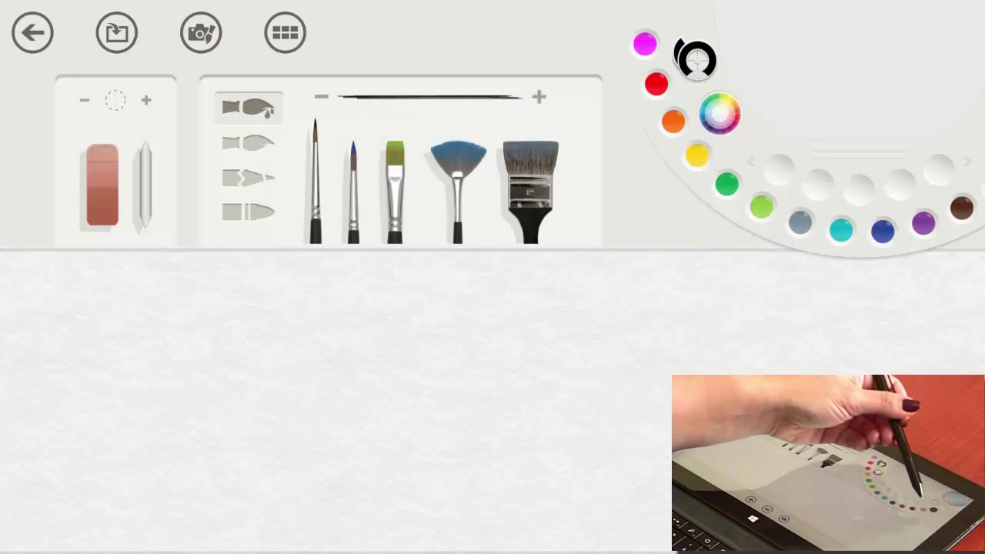
left_click(924, 224)
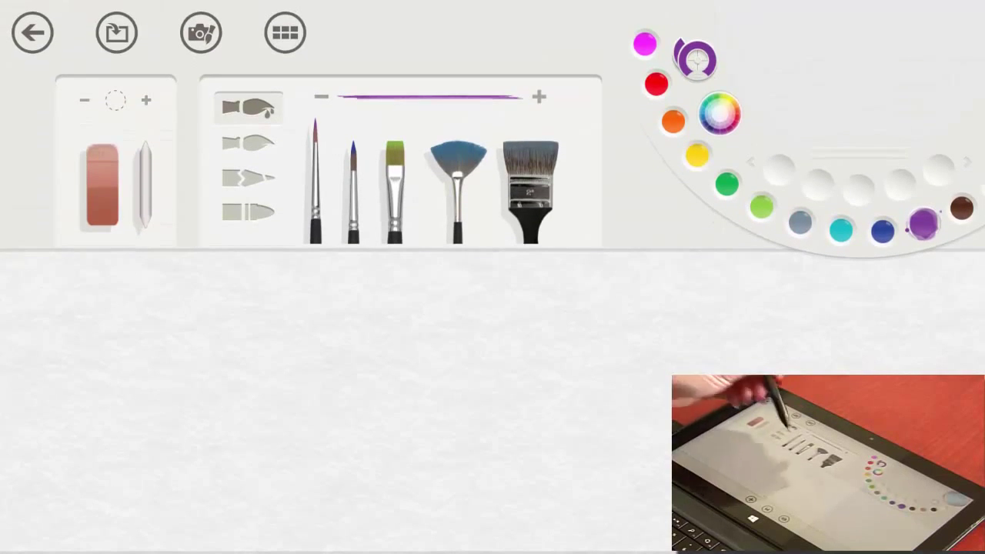
left_click(883, 231)
left_click(353, 184)
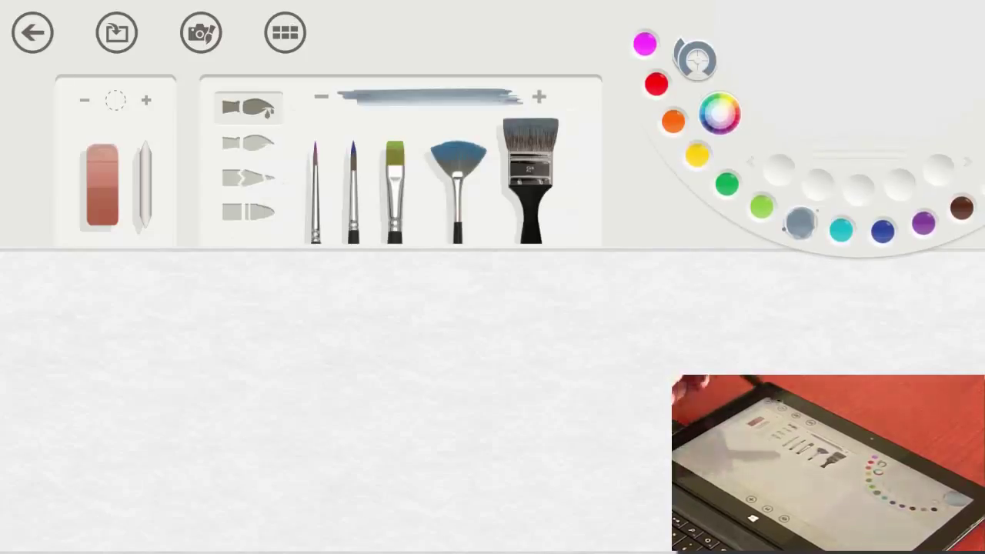
Step: Switch to the oil brushes and paint a dark blue looping line across the canvas with the flat brush
left_click(249, 143)
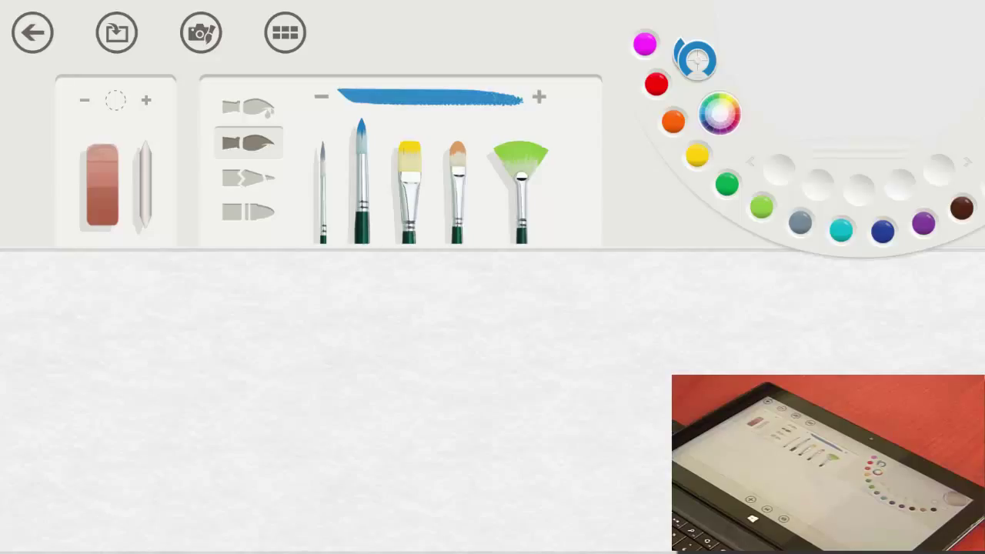
left_click(883, 231)
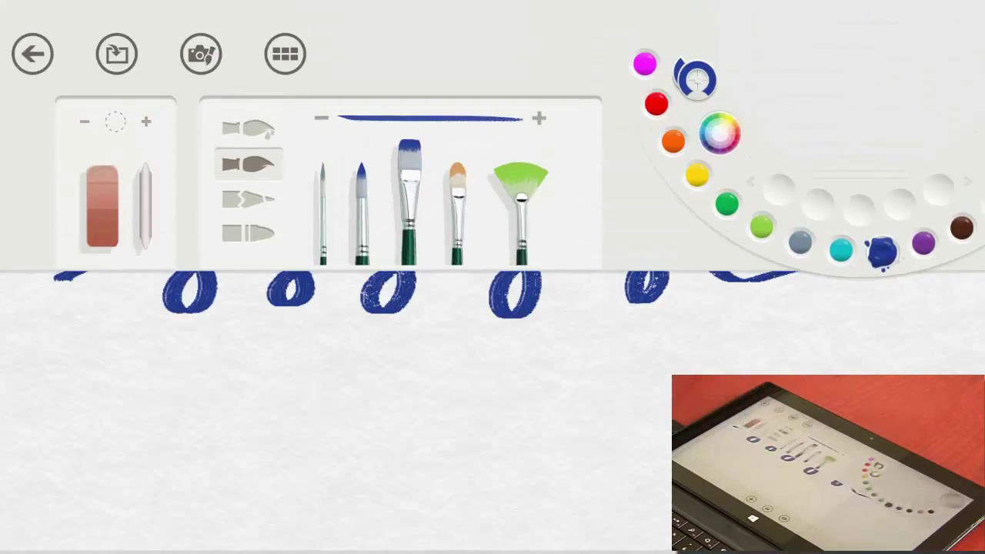
Step: Paint a tan wavy line beneath the blue loops with the rounded flat oil brush, and select the fan brush
left_click(458, 184)
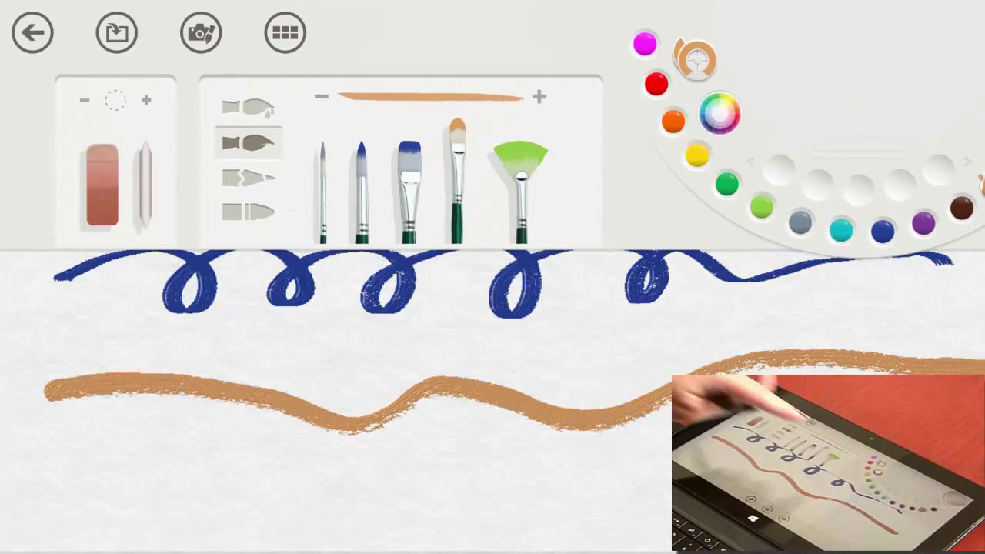
left_click(525, 185)
left_click(521, 184)
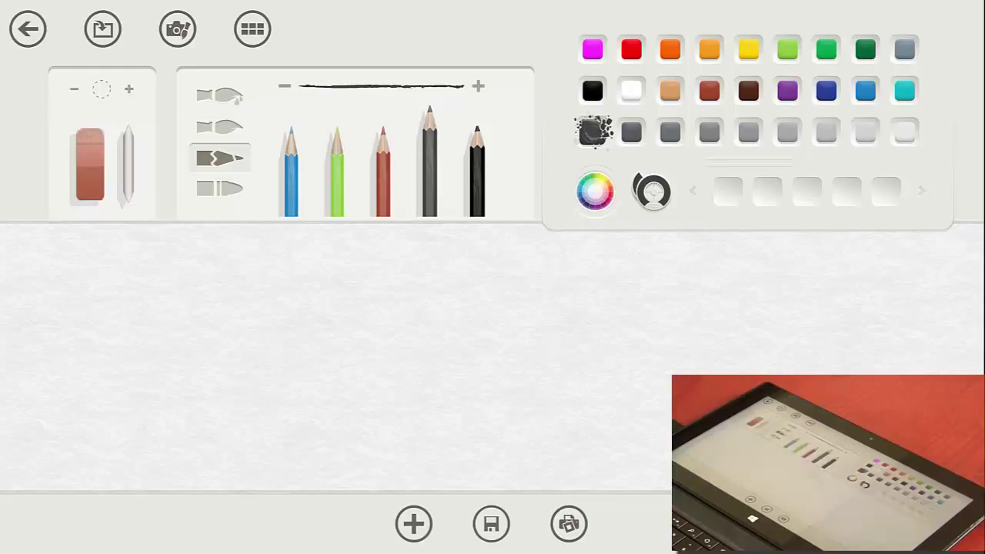
Step: Try the blue colored pencil, and set the pencil color to black
left_click(291, 173)
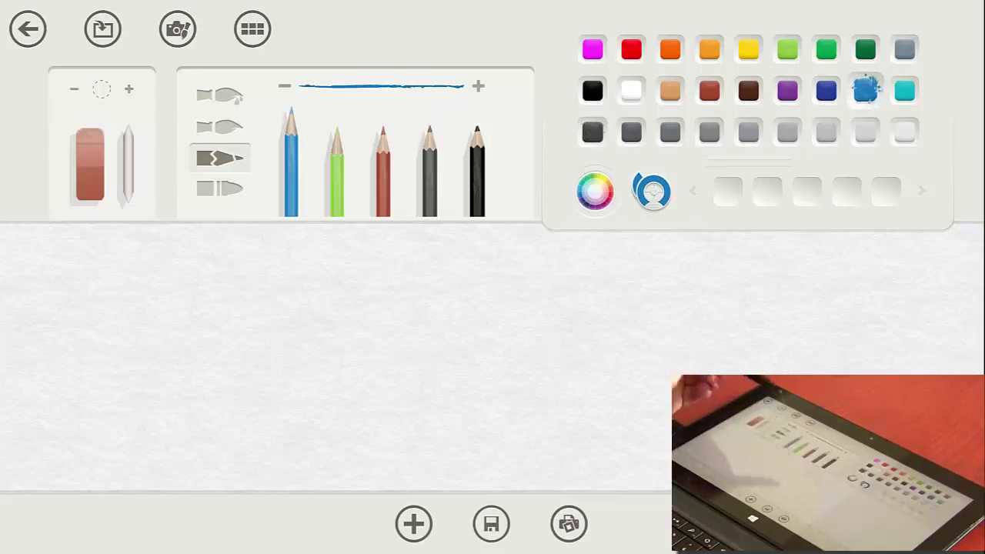
left_click(592, 90)
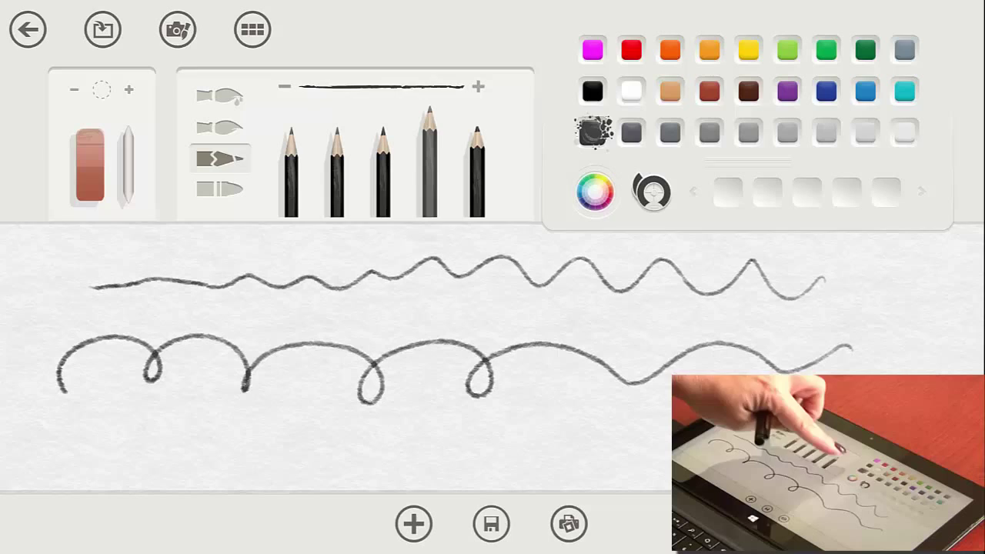
left_click(590, 88)
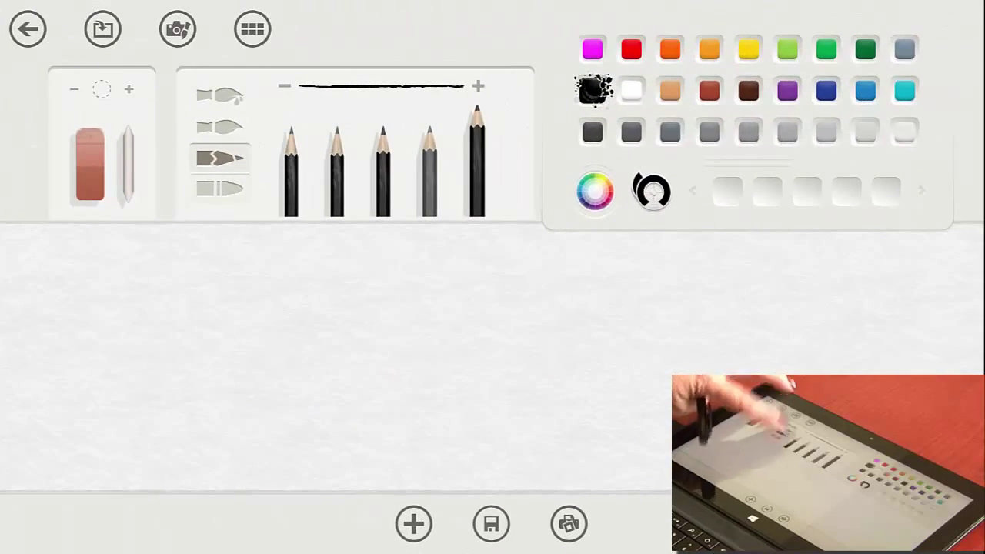
Step: Draw a teal line with the pointed crayon and a yellow line beneath it with a flat-tipped crayon
left_click(906, 91)
left_click(220, 188)
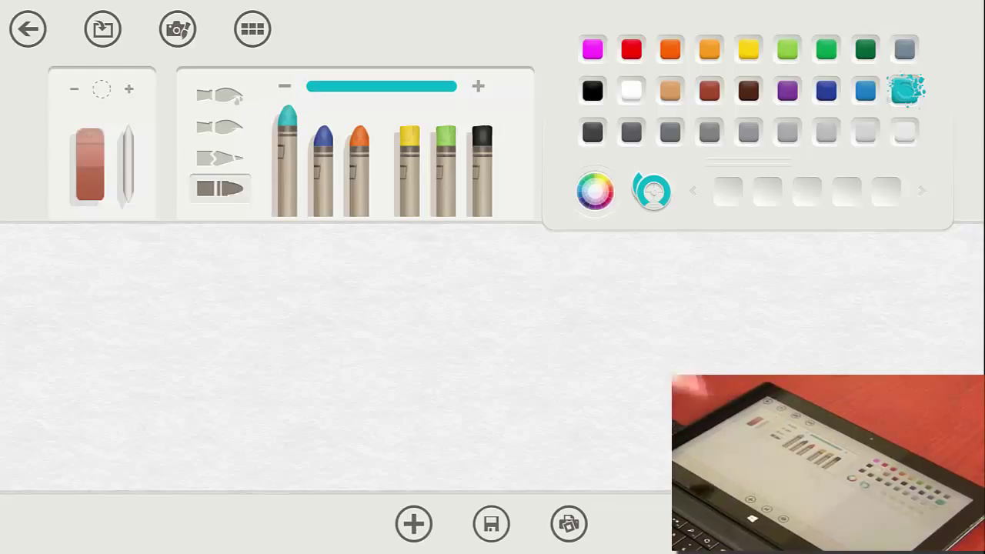
left_click(127, 401)
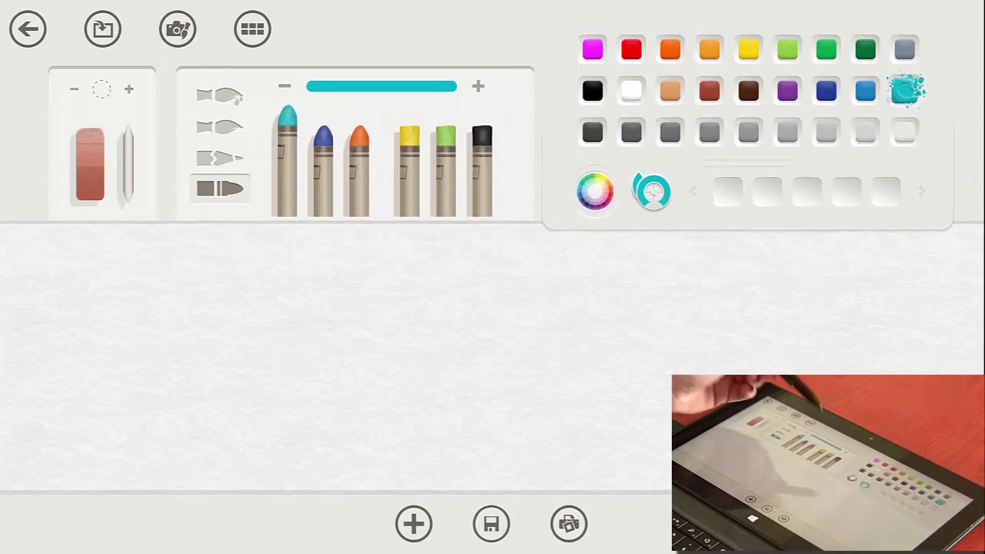
left_click(409, 169)
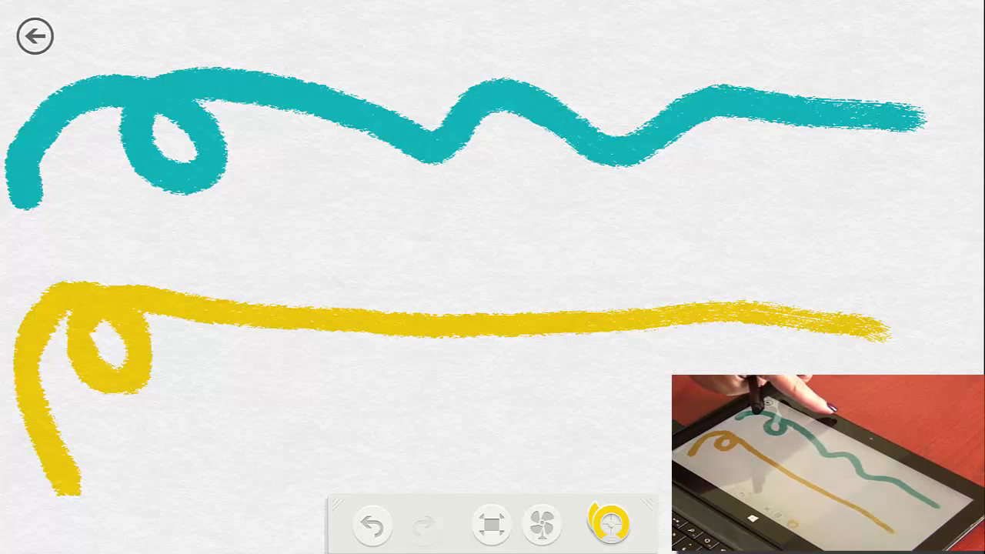
Step: Switch from the crayons to the oil brushes and pick the blending stick beside the eraser
left_click_drag(262, 2, 262, 185)
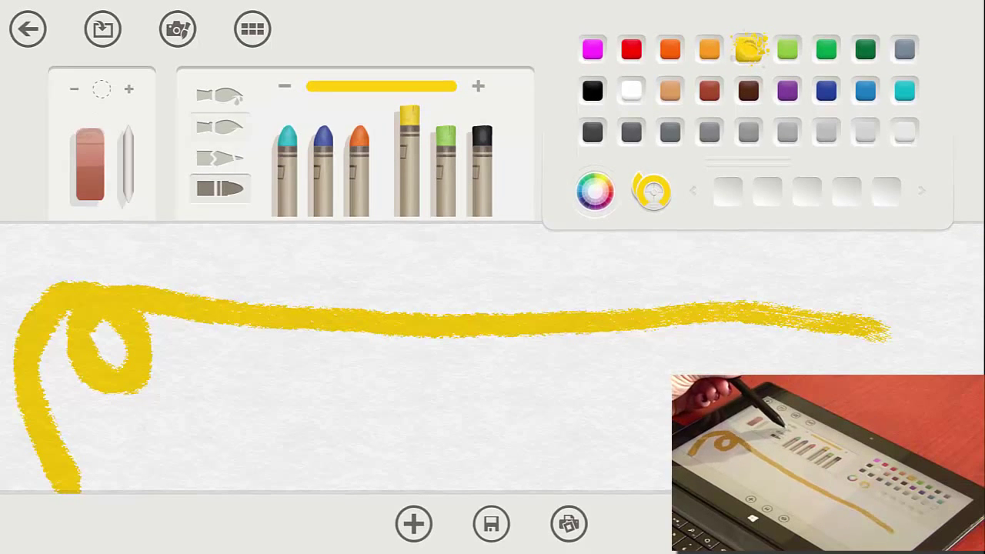
left_click(221, 127)
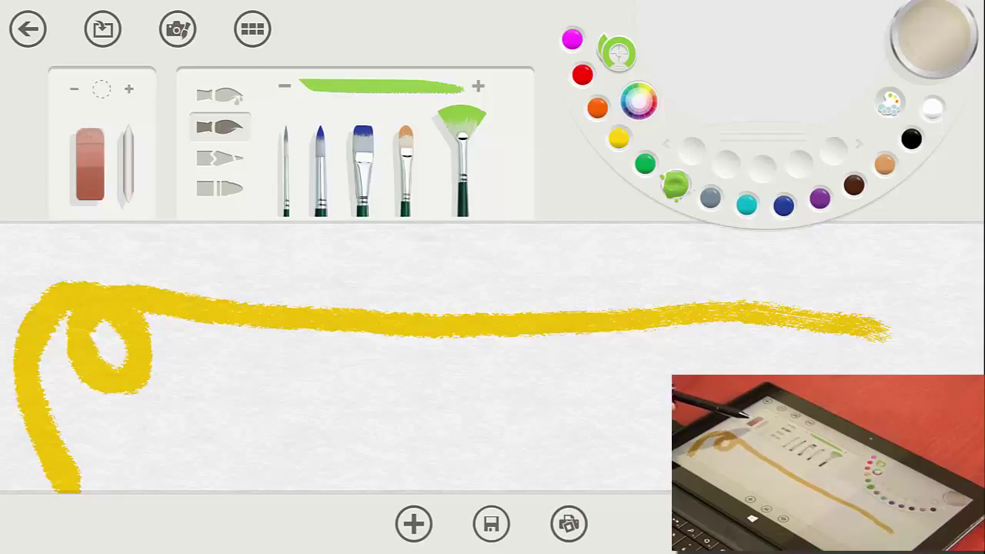
left_click(128, 165)
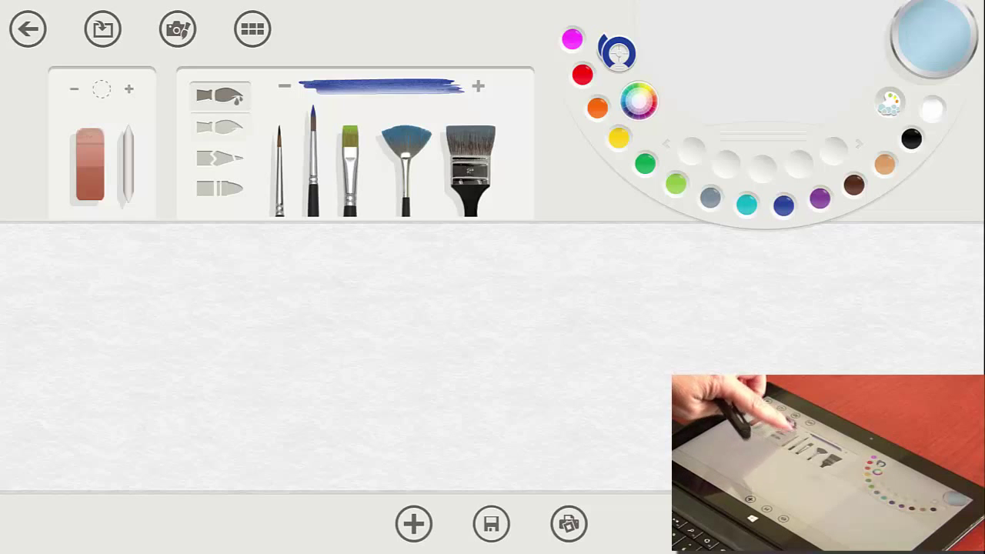
Step: Load the flat oil brush with dark blue and paint a looping line on the blank canvas
left_click(220, 127)
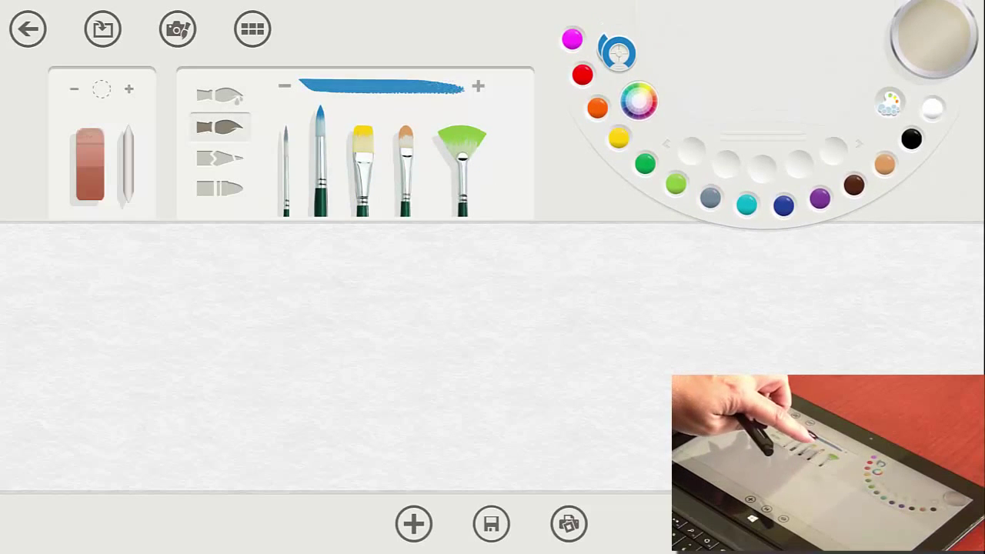
left_click(362, 163)
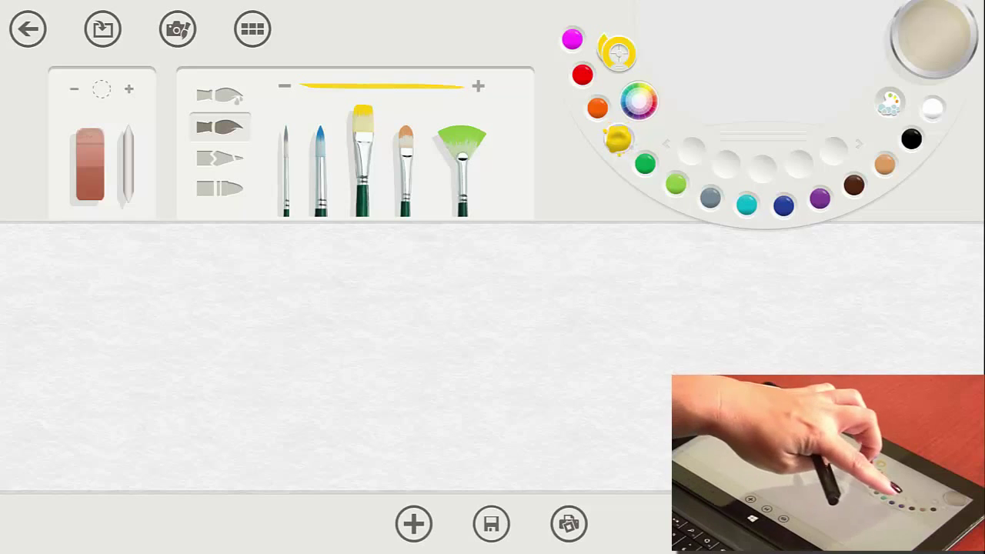
left_click(783, 206)
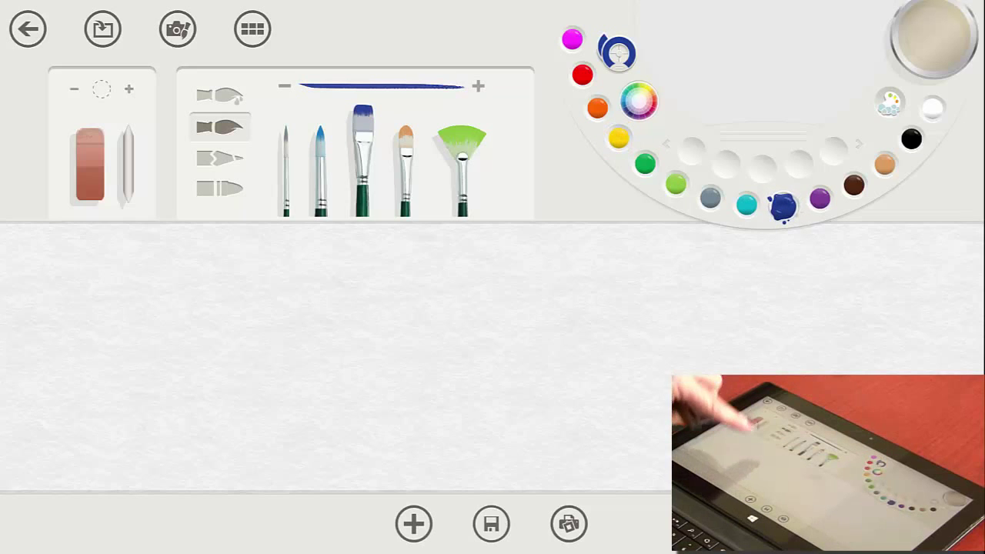
left_click(166, 327)
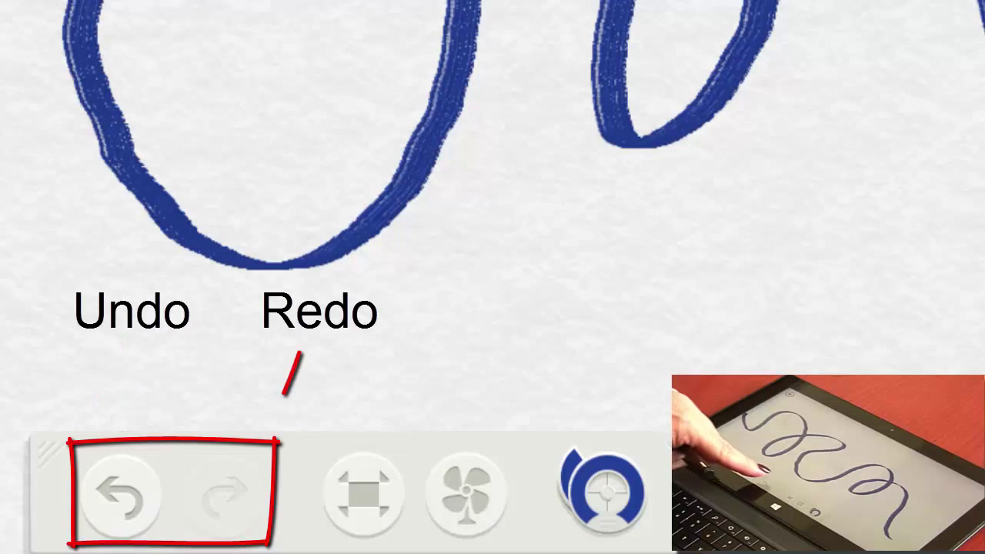
Step: Undo the blue looping line and redo it
left_click(121, 496)
left_click(119, 493)
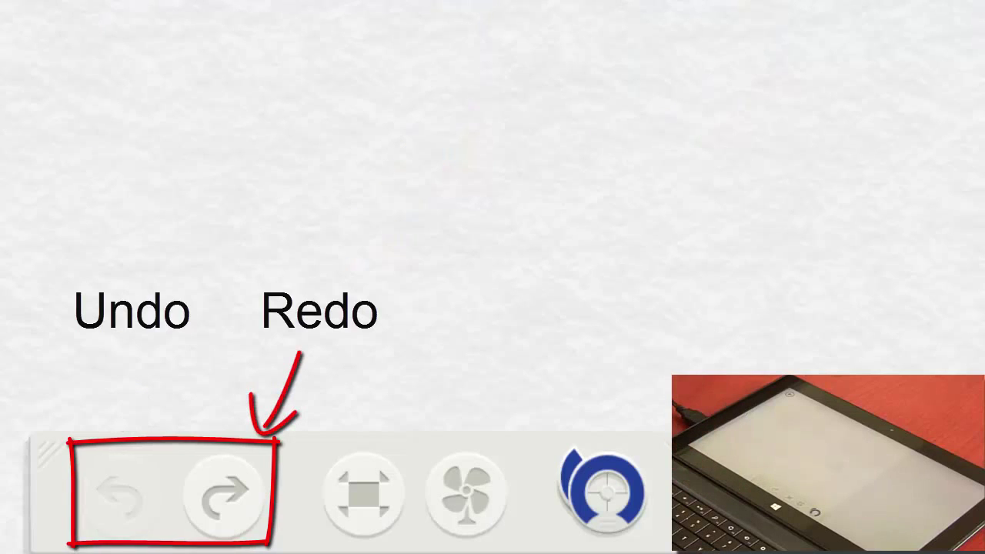
left_click(225, 492)
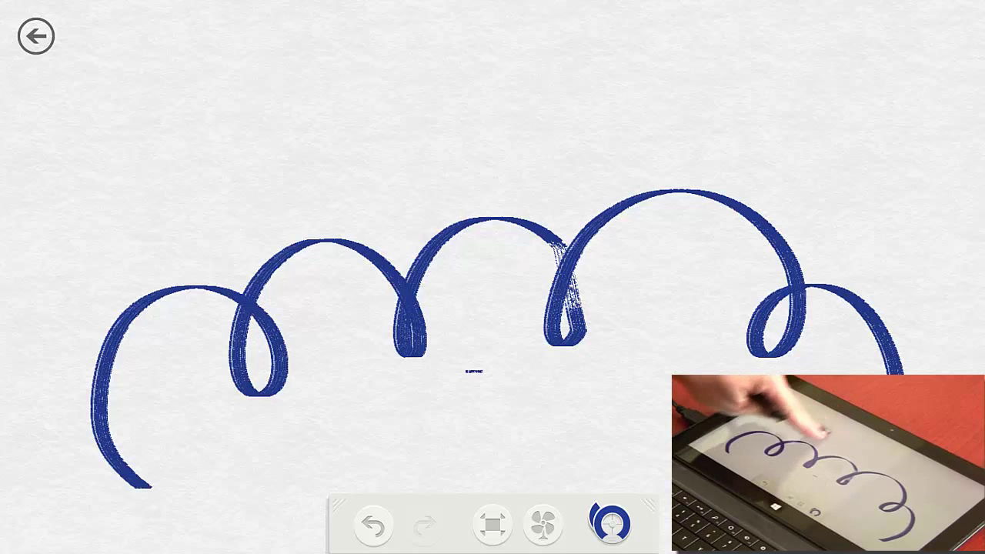
Step: Paint a lime green looping line overlapping the blue loops with the flat oil brush, and dry the paint
left_click_drag(431, 1, 415, 116)
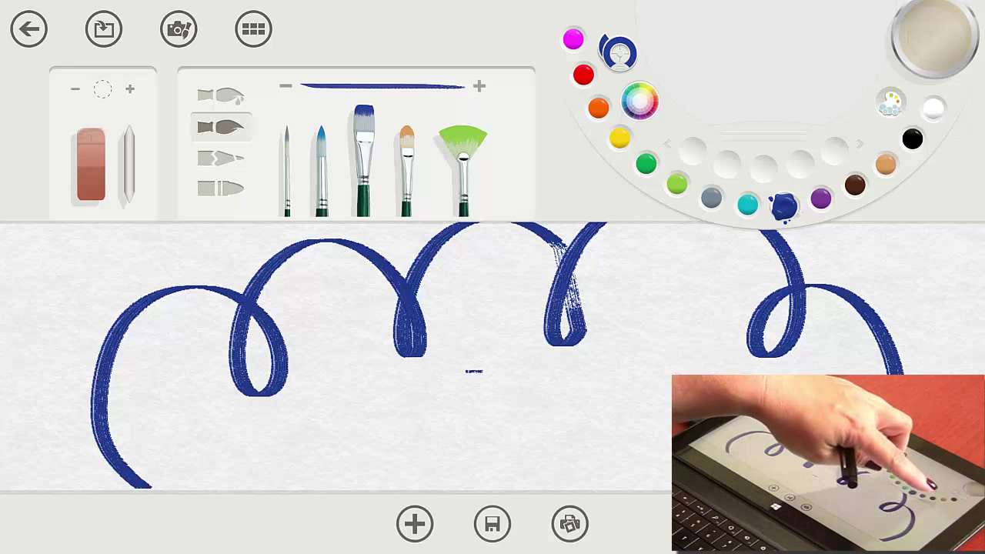
left_click(677, 184)
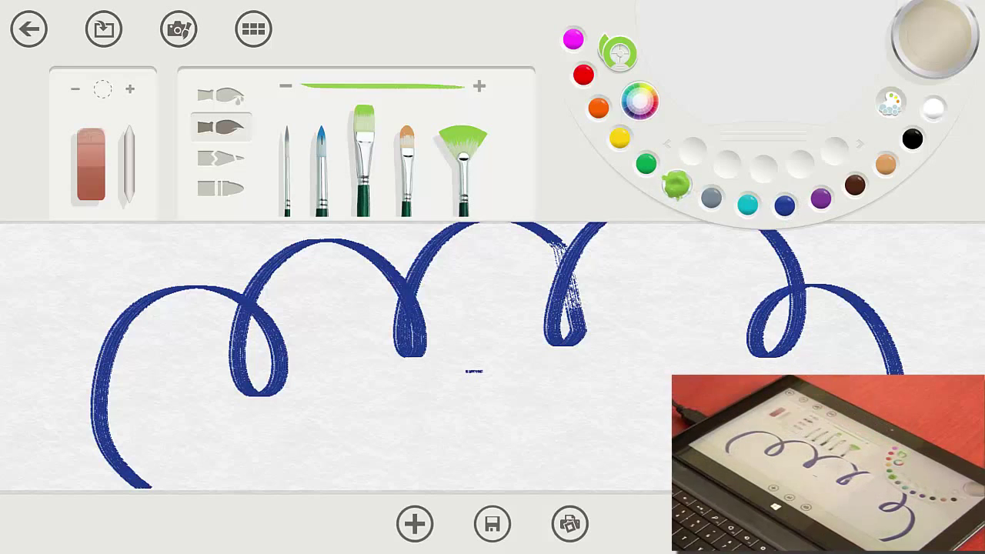
left_click(195, 440)
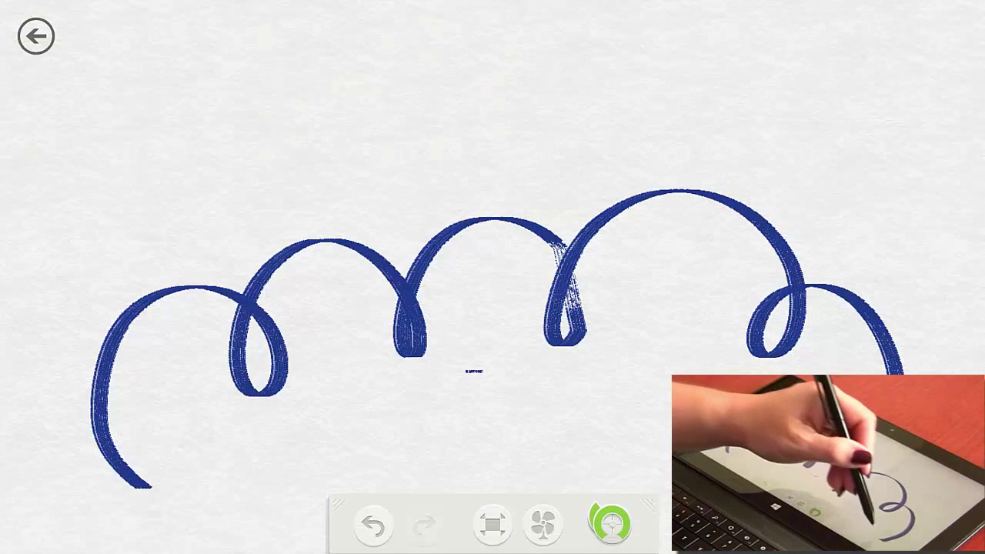
left_click_drag(824, 485, 839, 431)
mouse_move(856, 376)
left_mouse_down()
mouse_move(594, 299)
mouse_move(456, 340)
mouse_move(335, 340)
mouse_move(235, 381)
mouse_move(142, 361)
mouse_move(196, 519)
left_mouse_up()
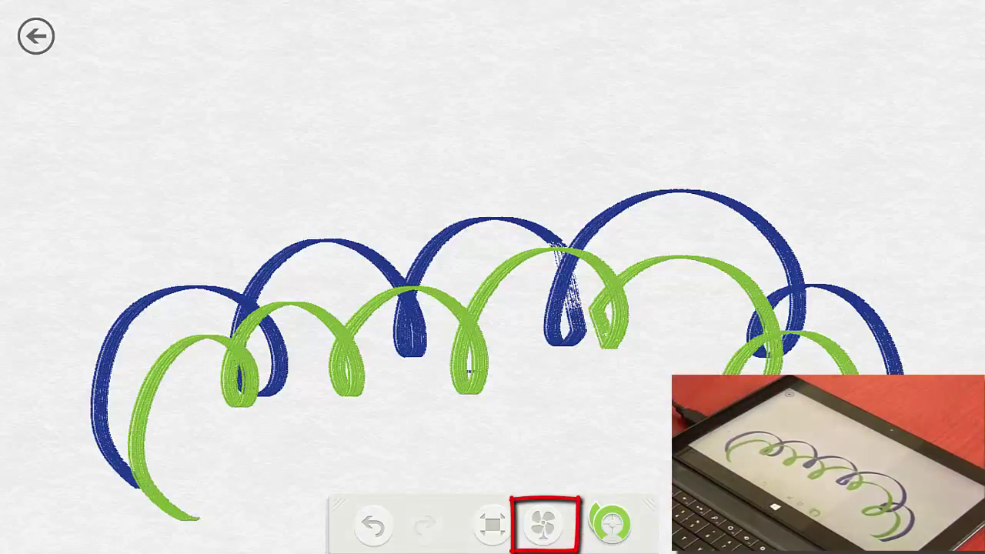
left_click(544, 525)
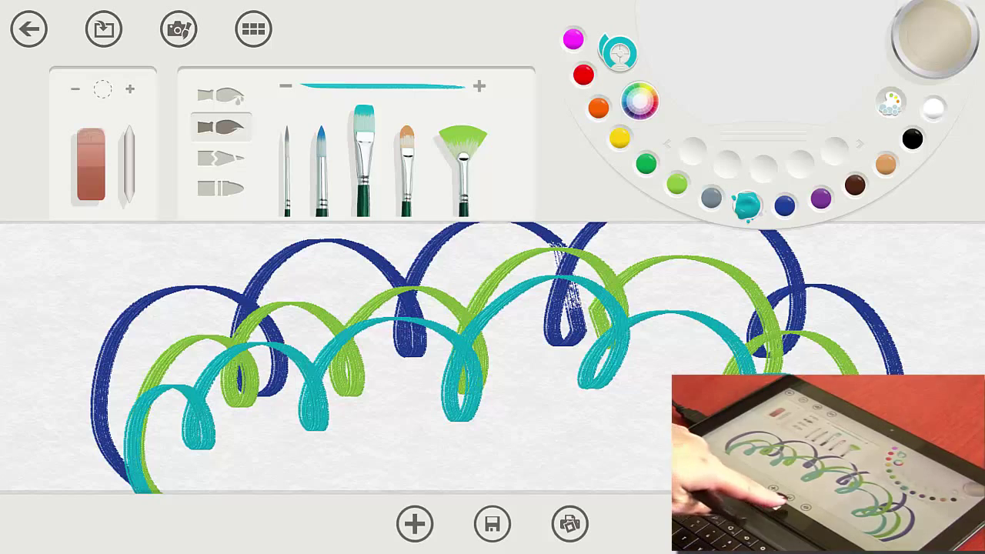
Step: Save the painting to the Pictures folder under the suggested file name
left_click(492, 524)
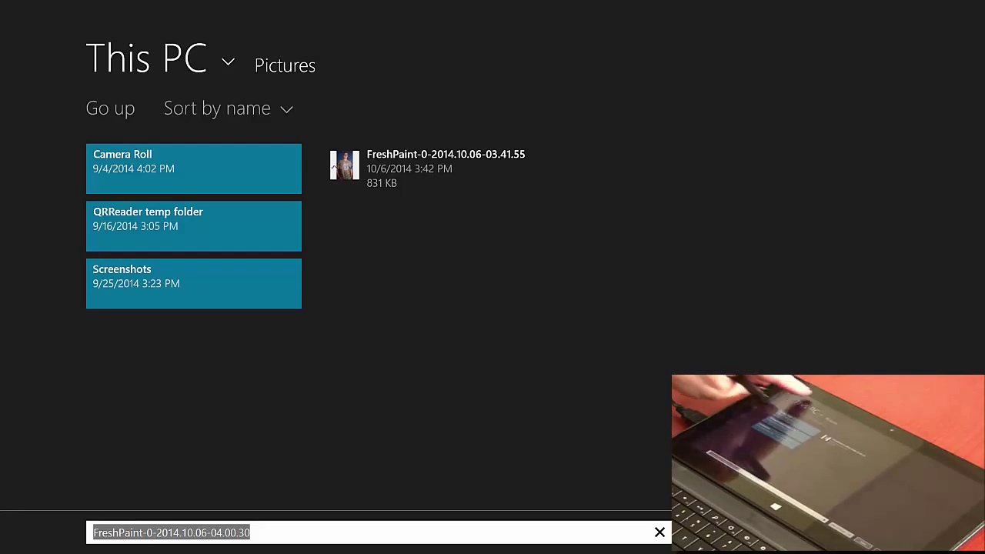
key("Return")
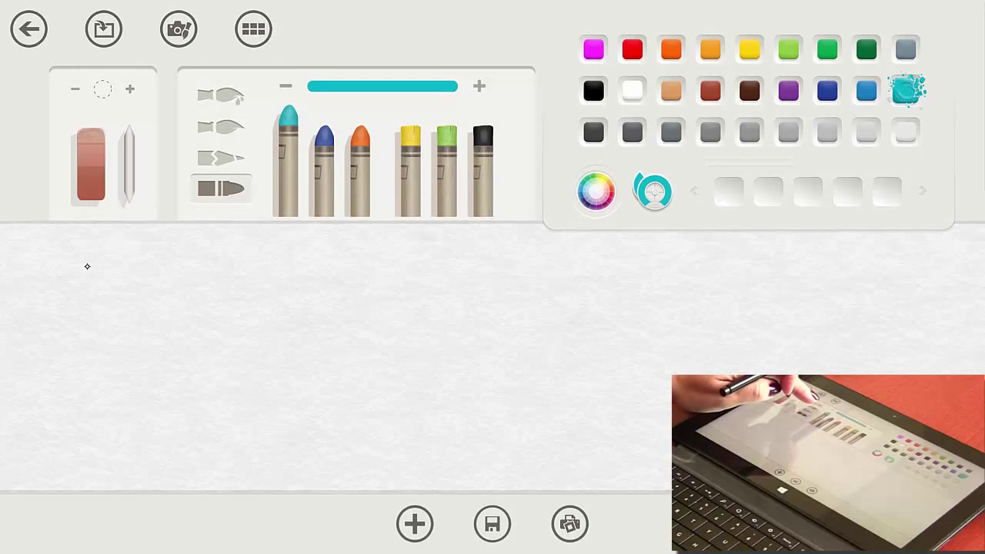
Step: Switch to the oil brushes, load the round brush with black, and return to the blank canvas
left_click(221, 127)
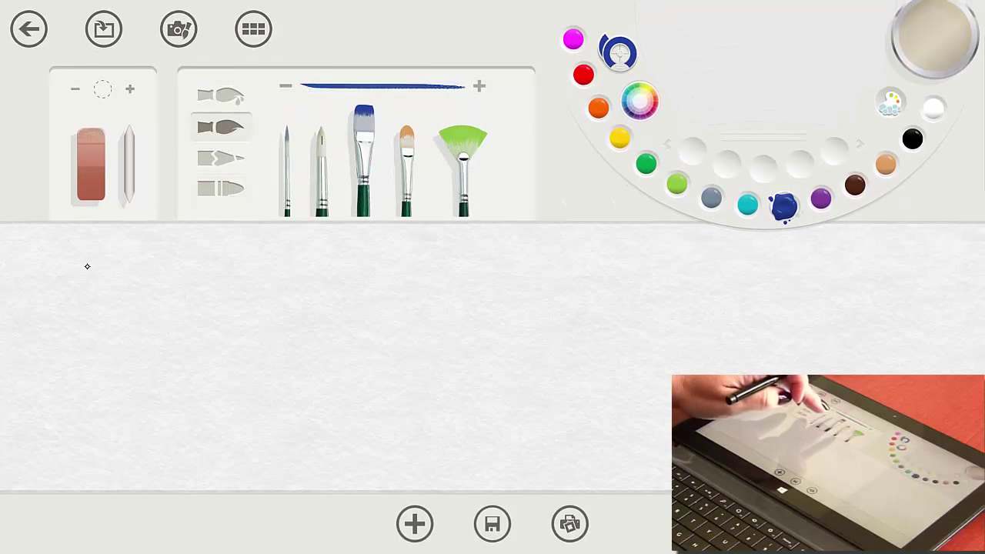
left_click(712, 198)
left_click(321, 162)
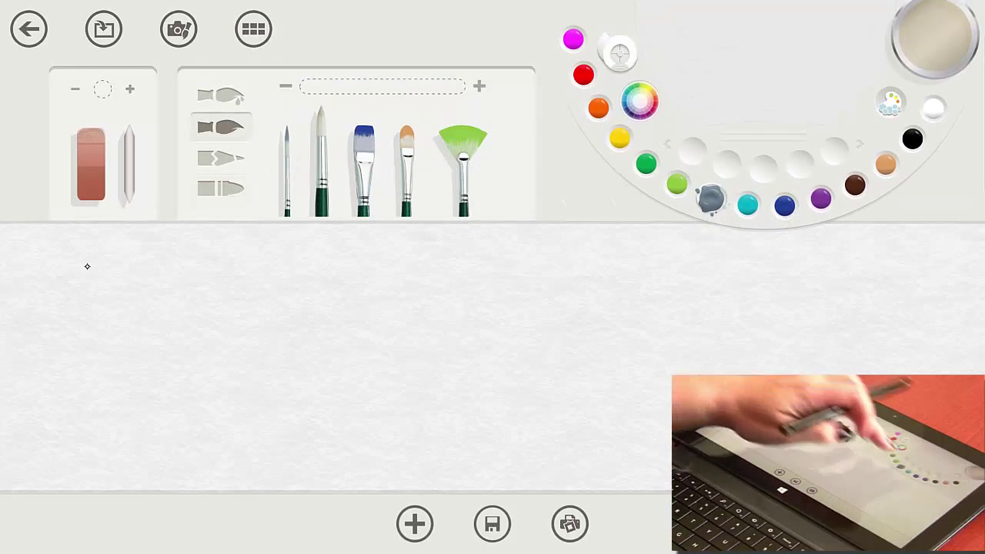
left_click(912, 139)
left_click(87, 267)
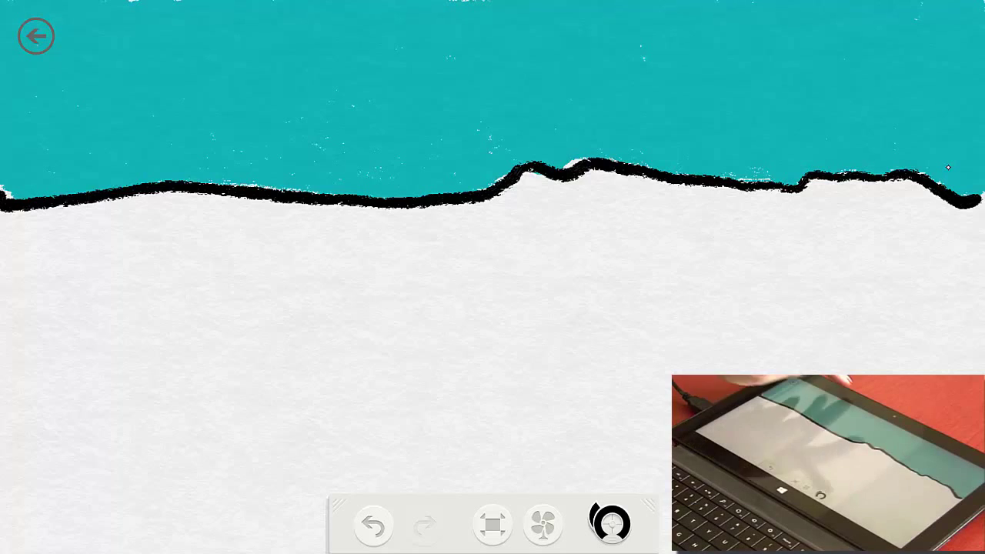
Step: Write "We love 3E!" in black below the teal area, and reopen the painting from the gallery
left_click_drag(247, 2, 248, 106)
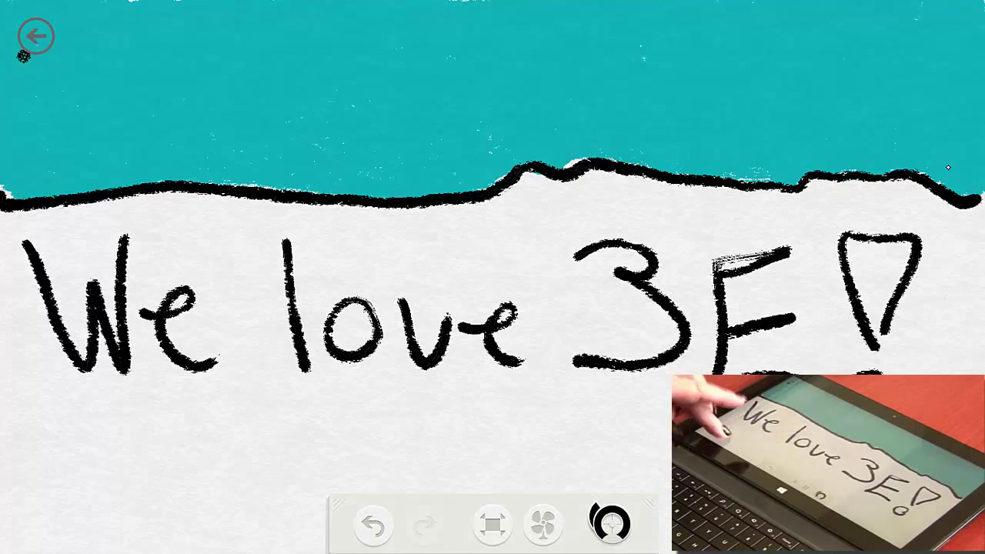
left_click(36, 35)
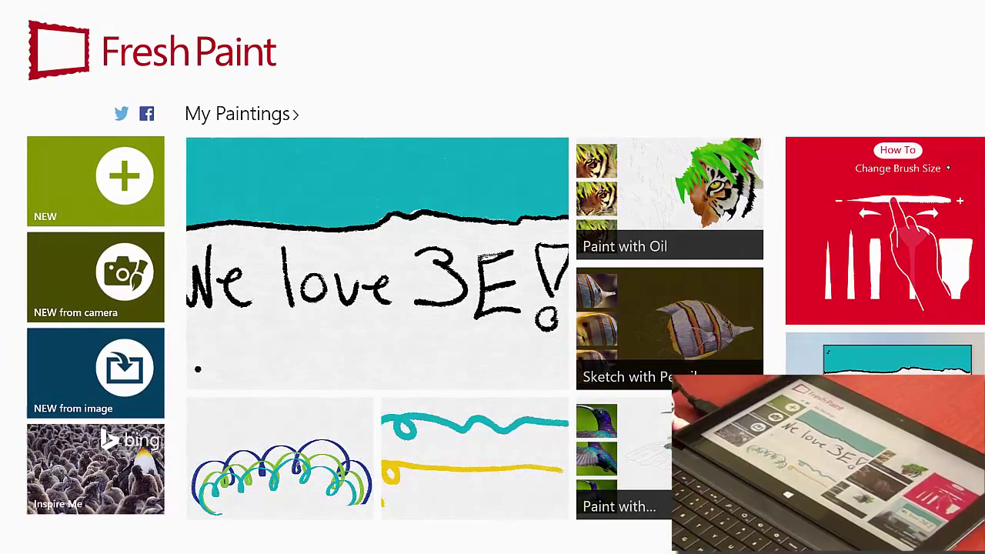
left_click(385, 262)
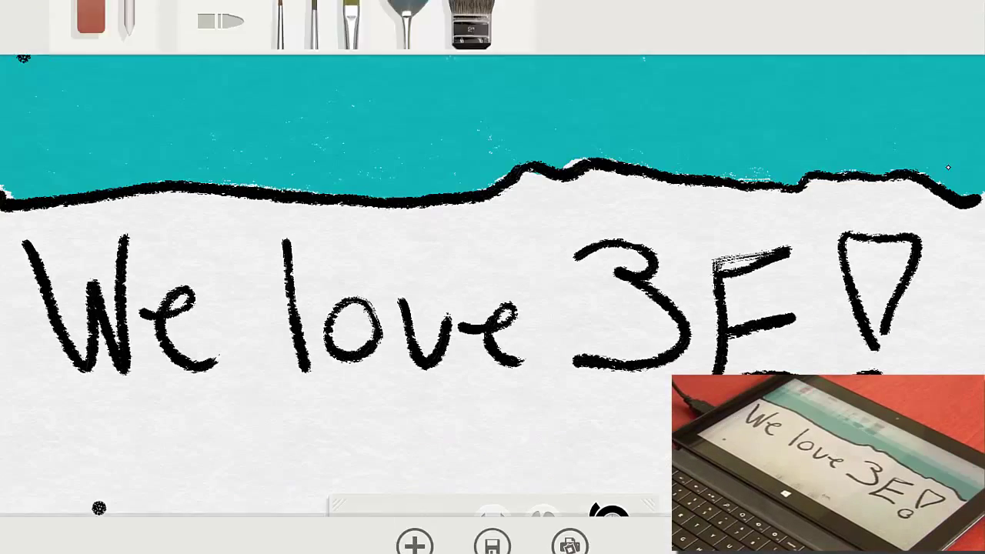